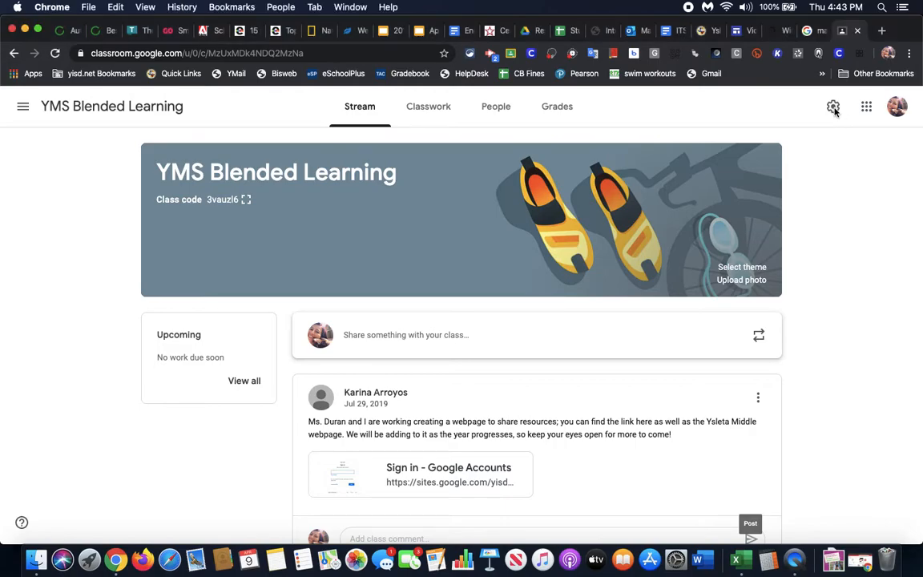
# Open the YMS Blended Learning class settings and scroll to the General section
pyautogui.click(833, 108)
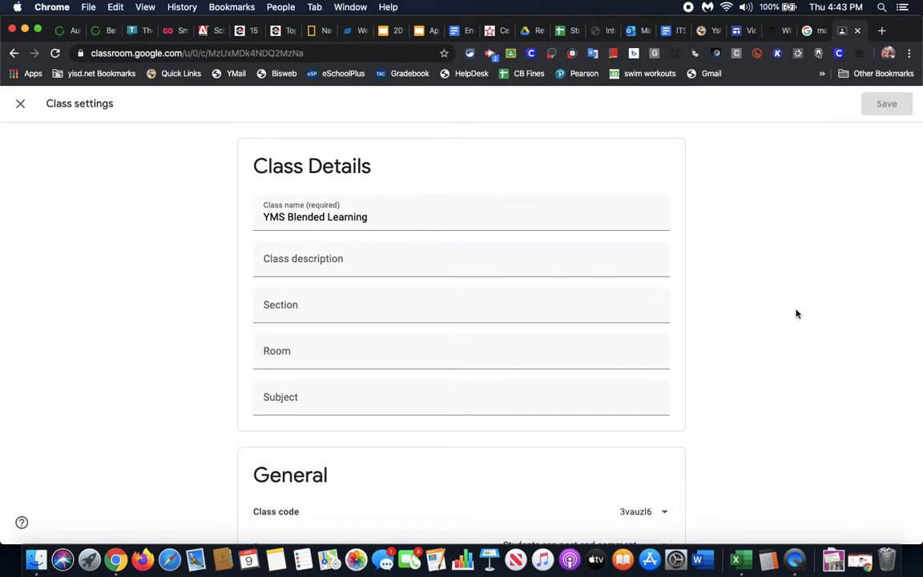
pyautogui.scroll(-3, 790, 338)
pyautogui.scroll(-6, 790, 338)
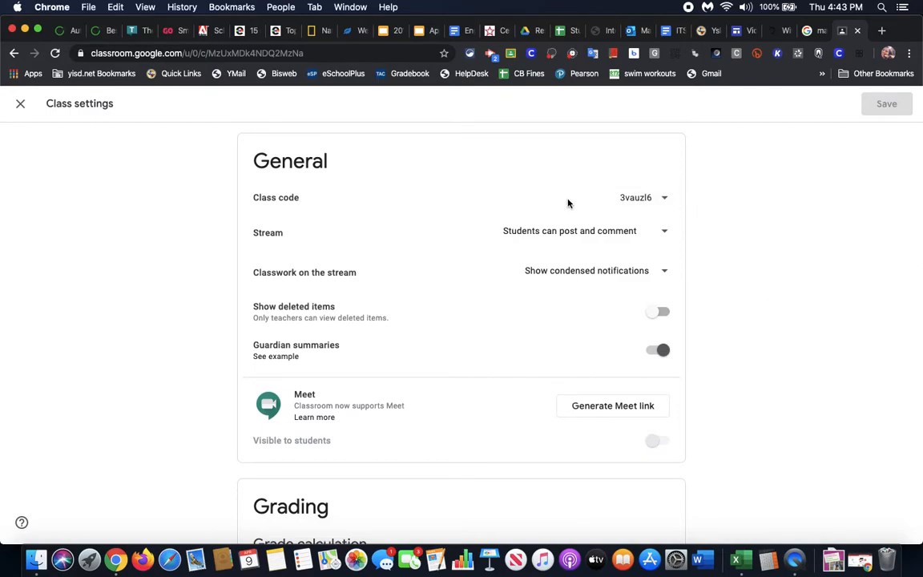
pyautogui.click(666, 200)
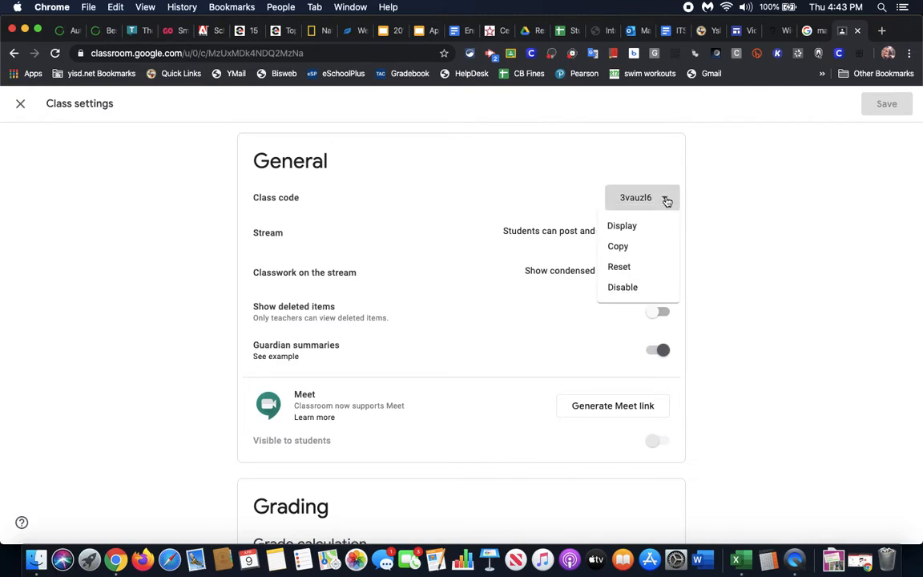
pyautogui.click(635, 231)
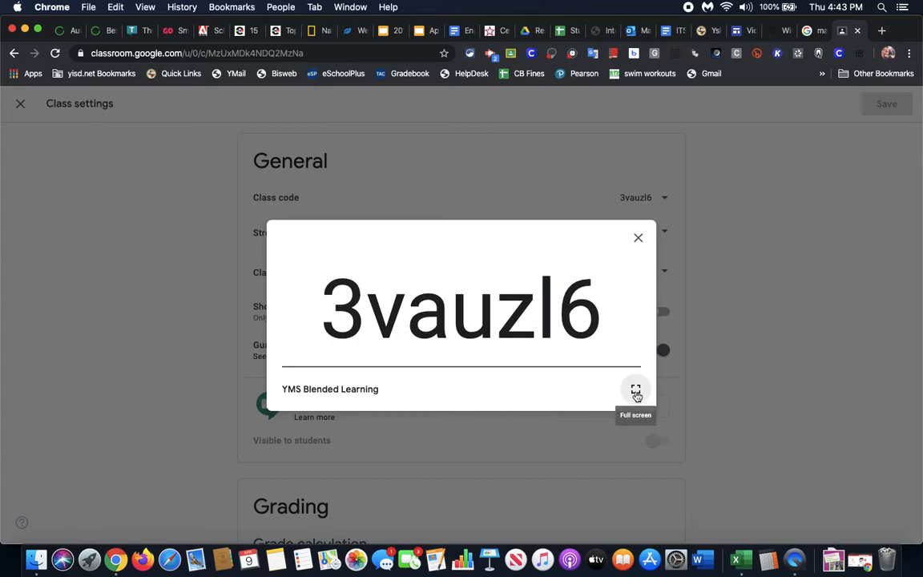
pyautogui.click(635, 391)
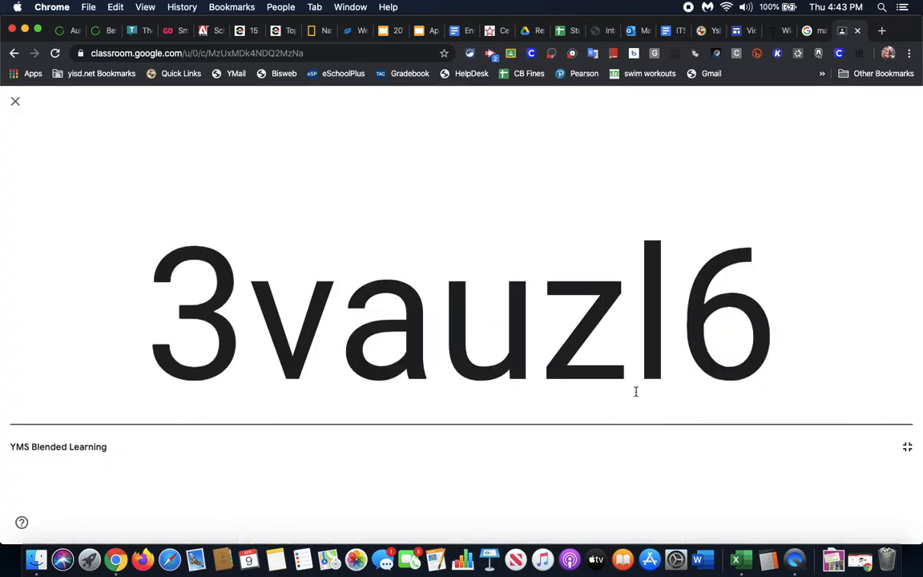
pyautogui.click(16, 105)
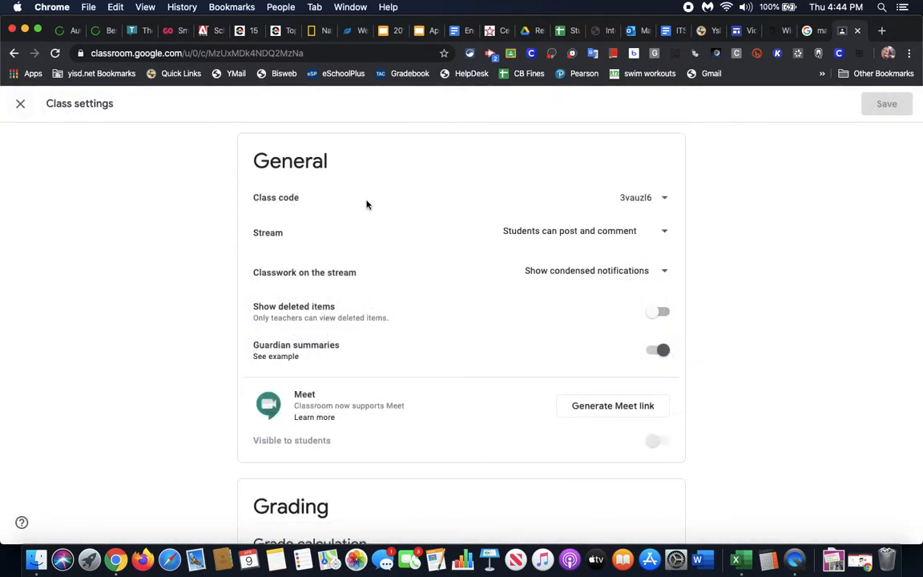
pyautogui.click(665, 200)
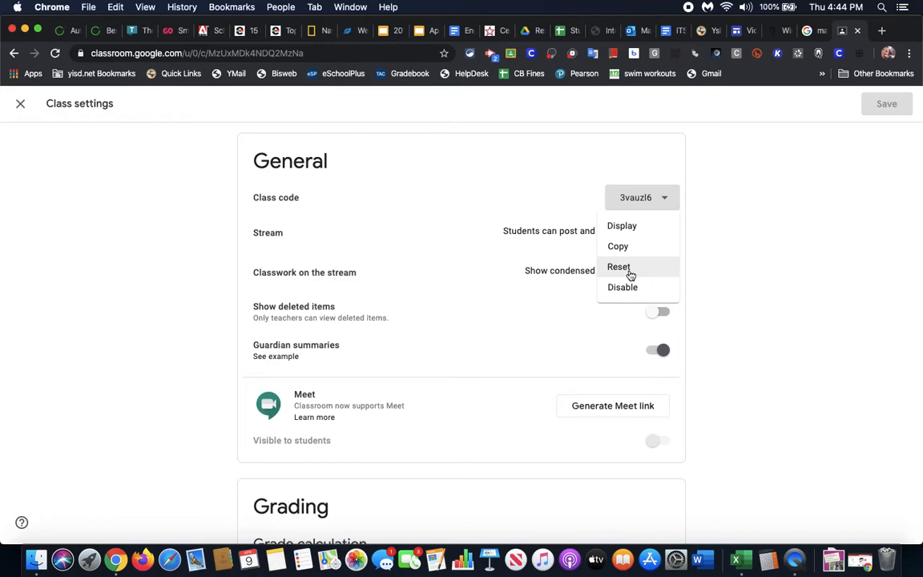
pyautogui.click(630, 274)
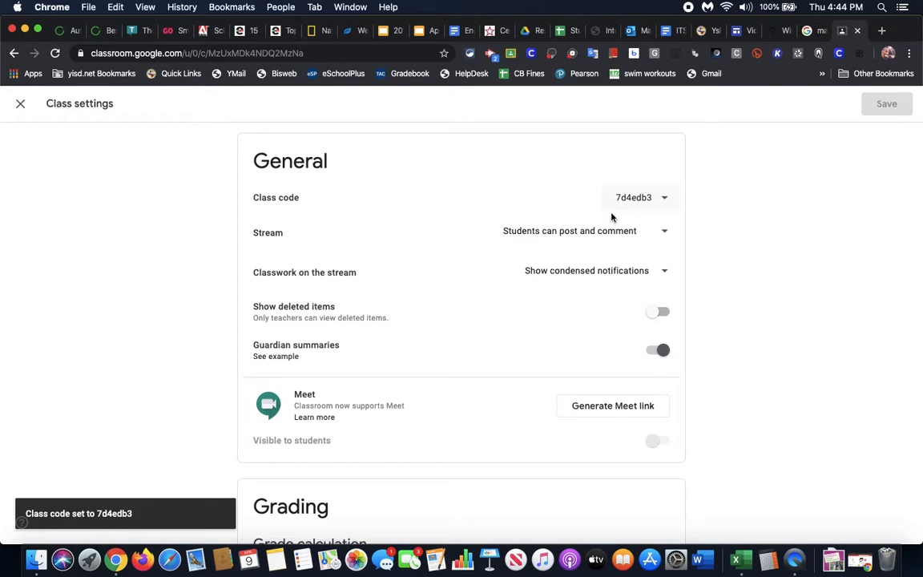
pyautogui.click(666, 200)
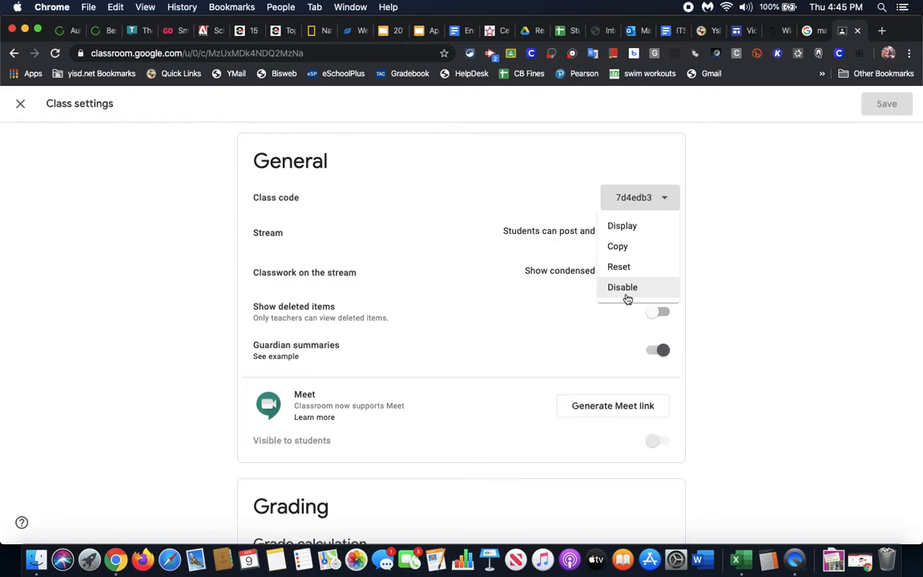
pyautogui.click(505, 169)
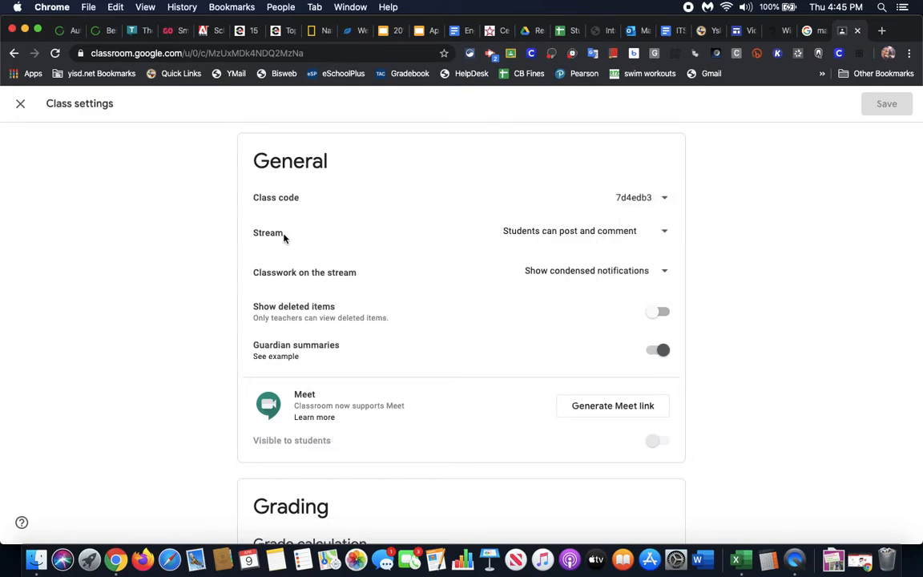
pyautogui.click(664, 235)
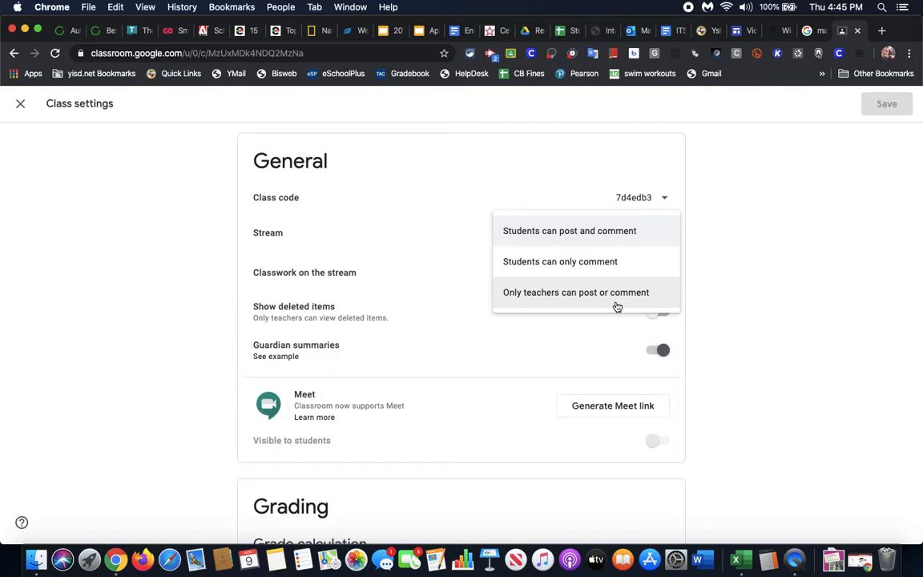
pyautogui.click(721, 281)
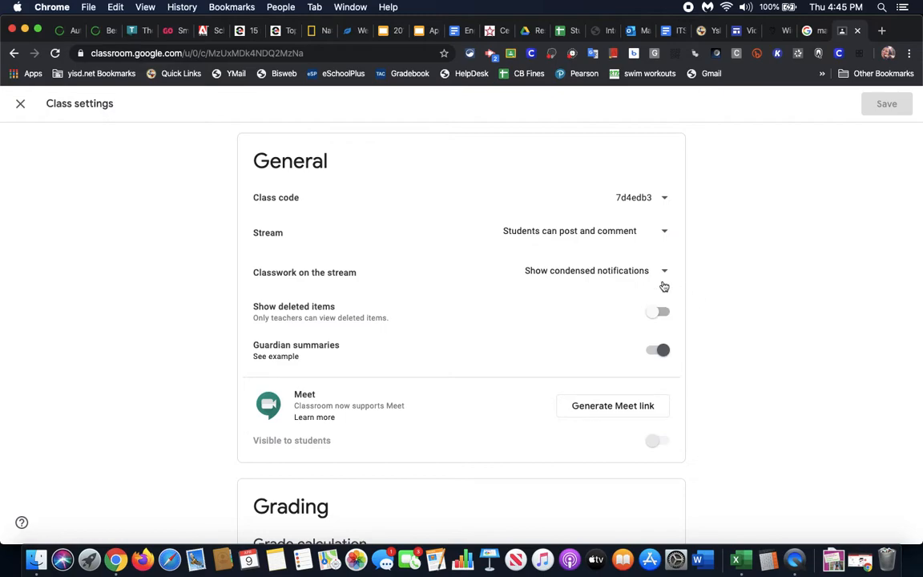
pyautogui.click(590, 276)
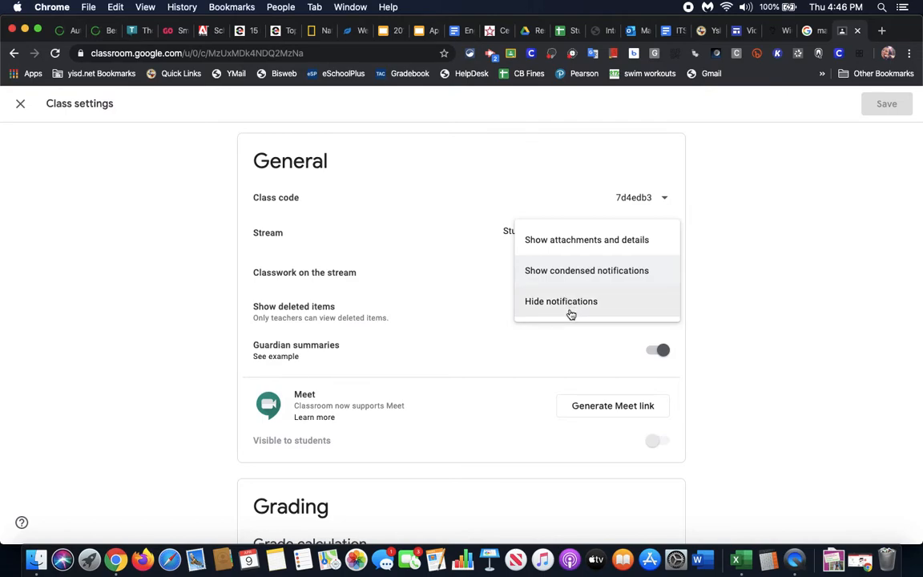
pyautogui.click(709, 274)
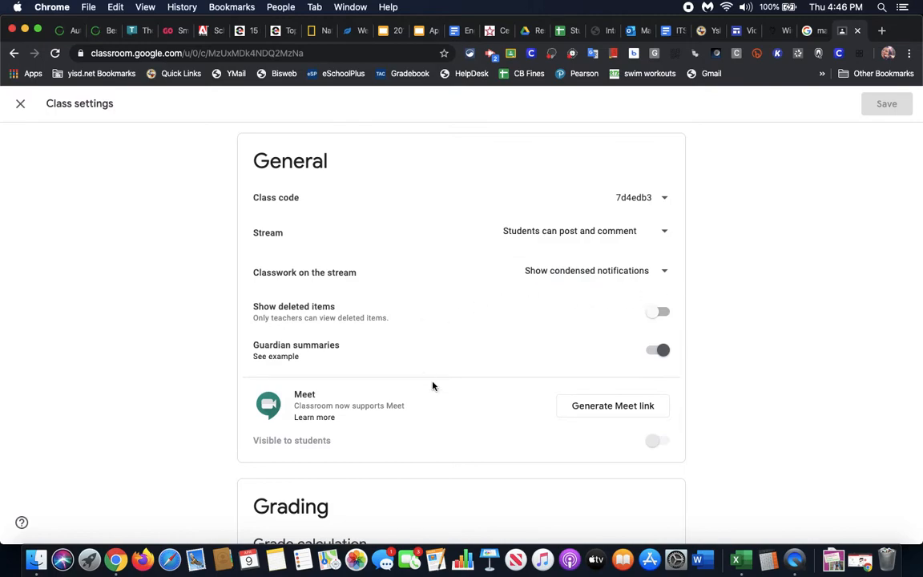
pyautogui.scroll(-3, 432, 386)
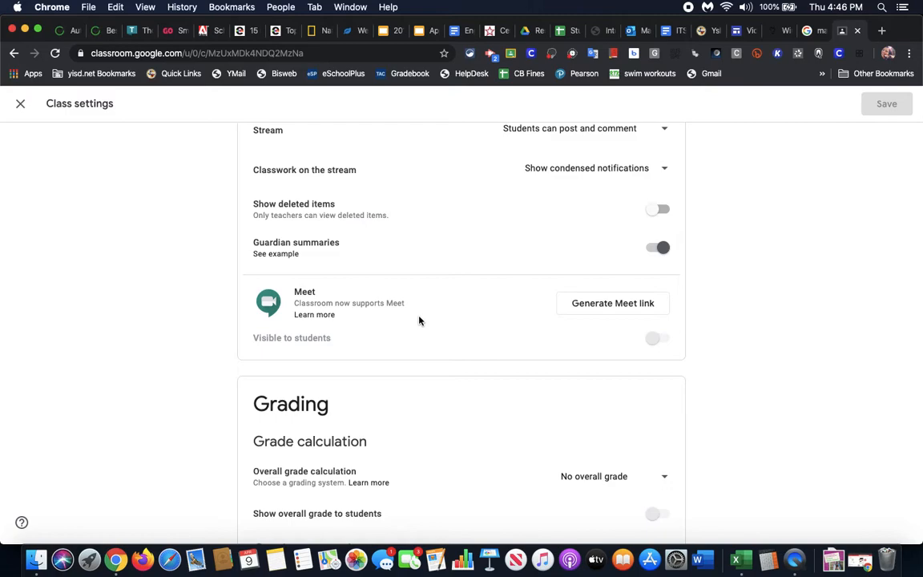
# Generate a Meet link for the class, leave its options unchanged, and return to the top
pyautogui.click(593, 306)
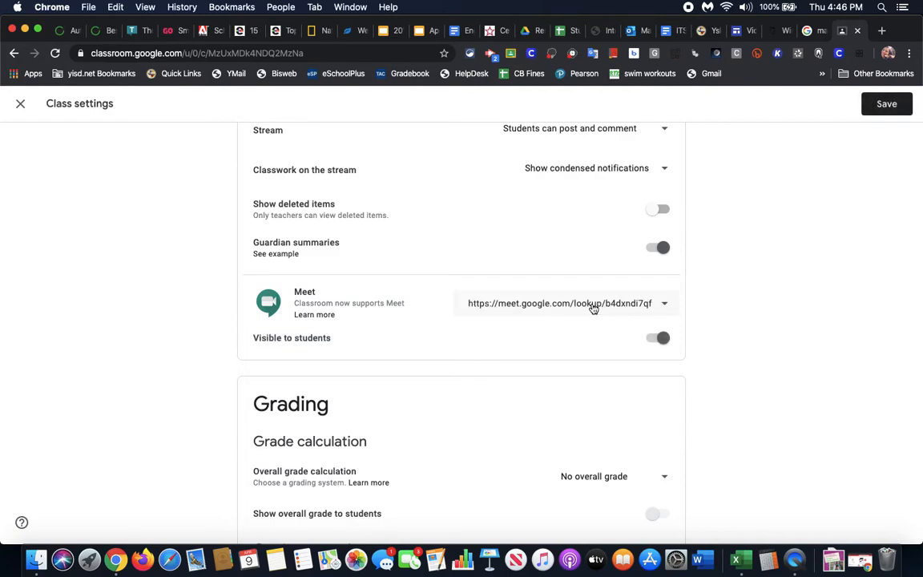
pyautogui.click(664, 304)
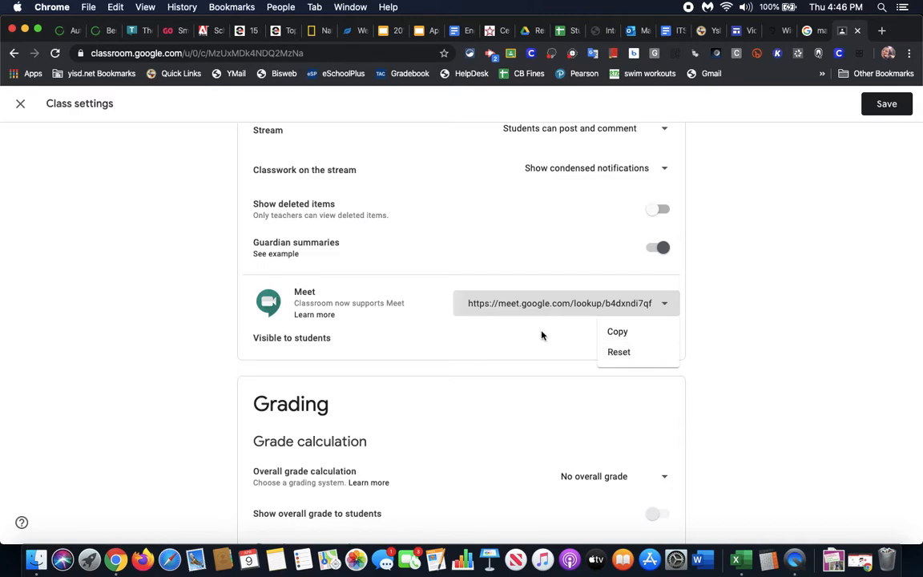
pyautogui.click(461, 354)
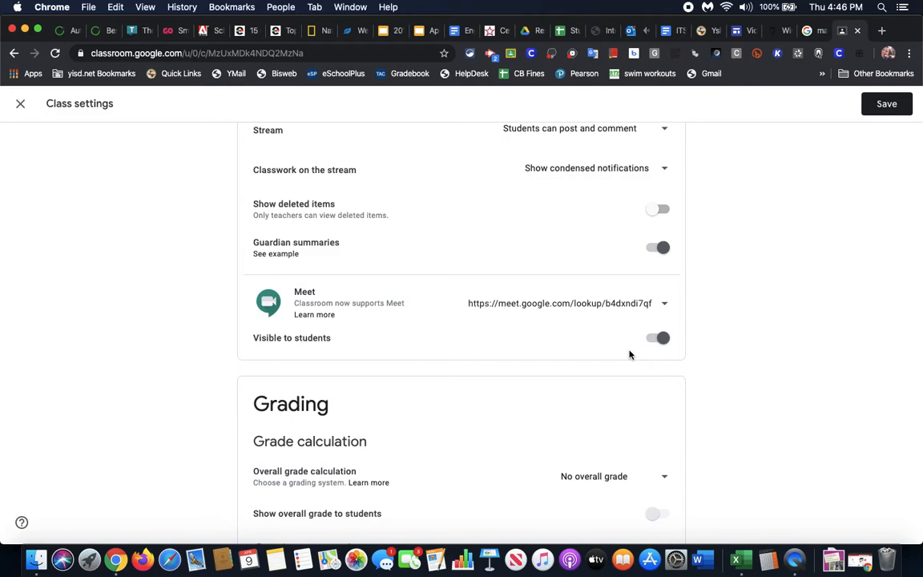
pyautogui.scroll(-2, 630, 354)
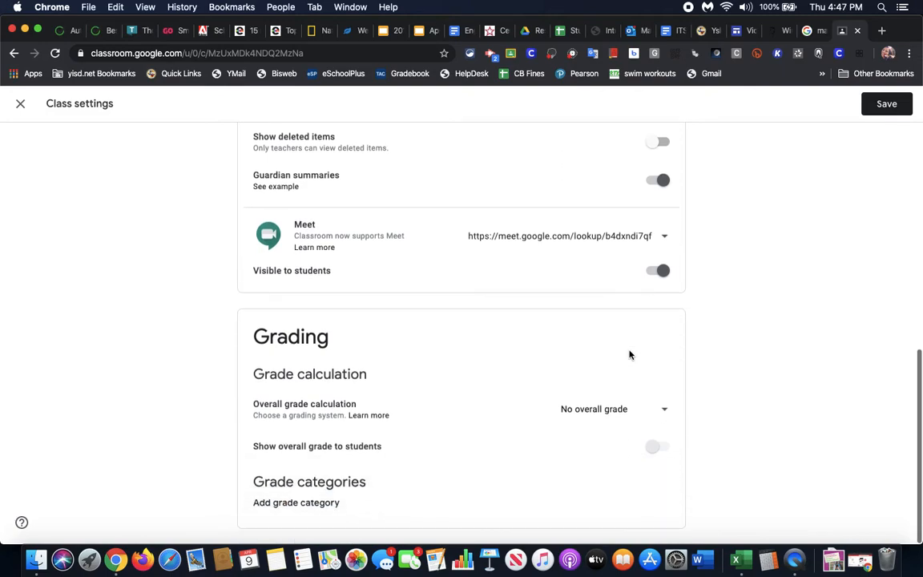
pyautogui.scroll(3, 630, 354)
pyautogui.scroll(10, 630, 354)
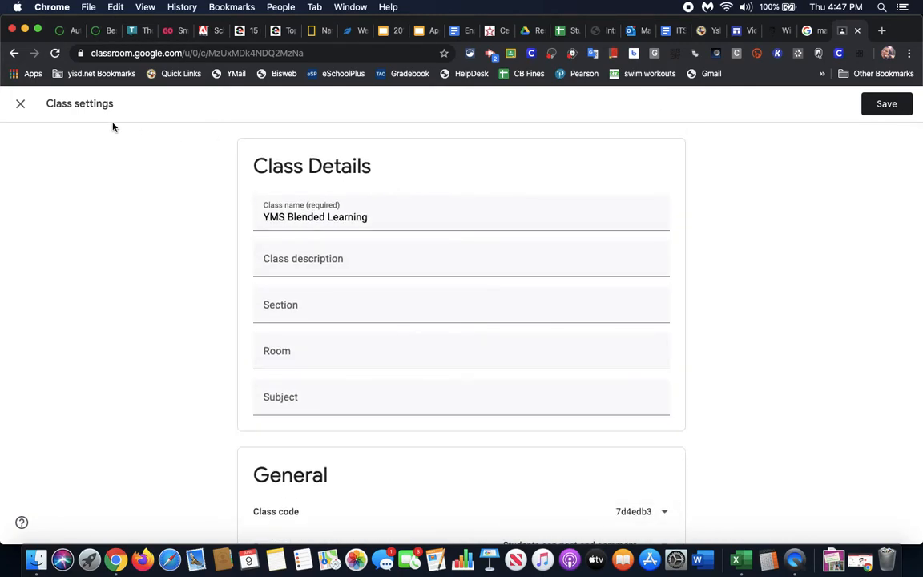
# Discard the unsaved settings changes and view the Students list on the People page
pyautogui.click(20, 108)
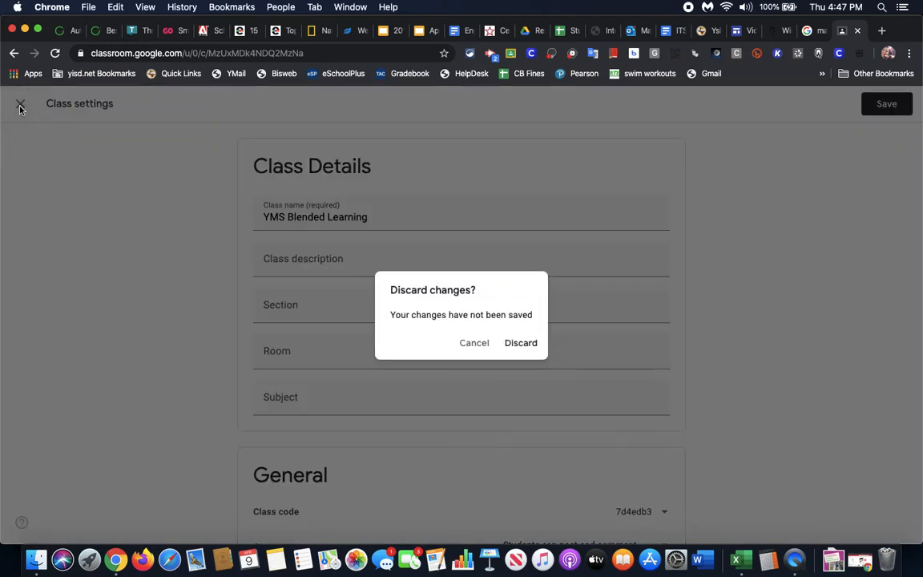
pyautogui.click(526, 346)
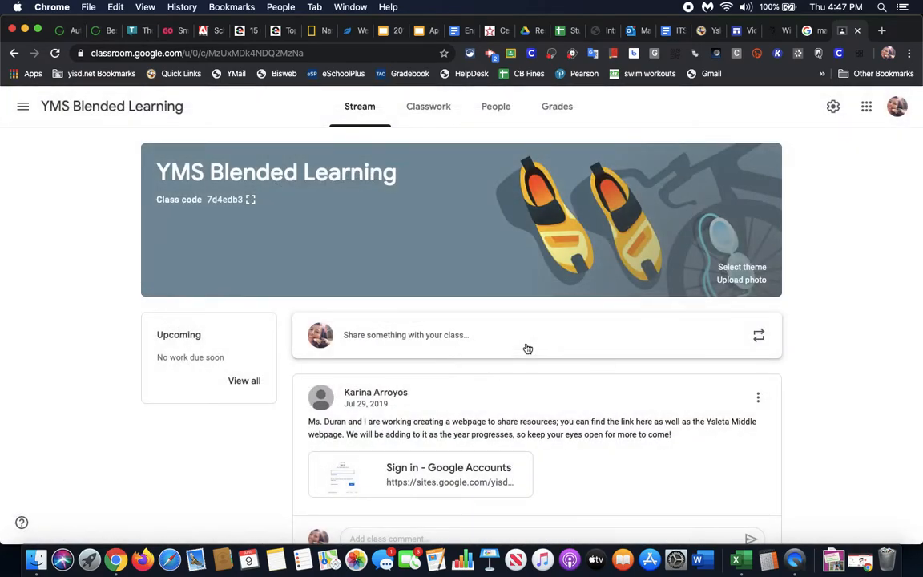
pyautogui.click(496, 113)
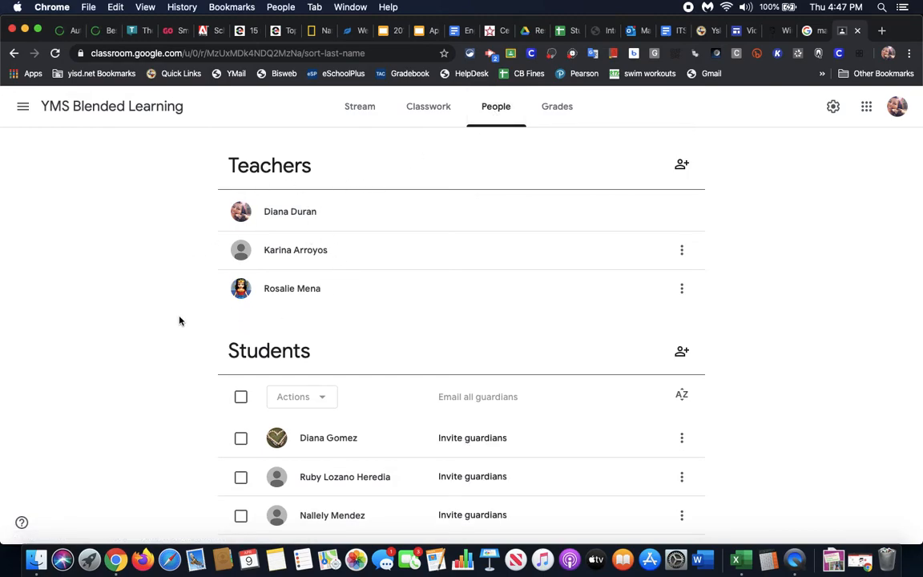
pyautogui.scroll(-3, 180, 321)
pyautogui.scroll(-3, 178, 347)
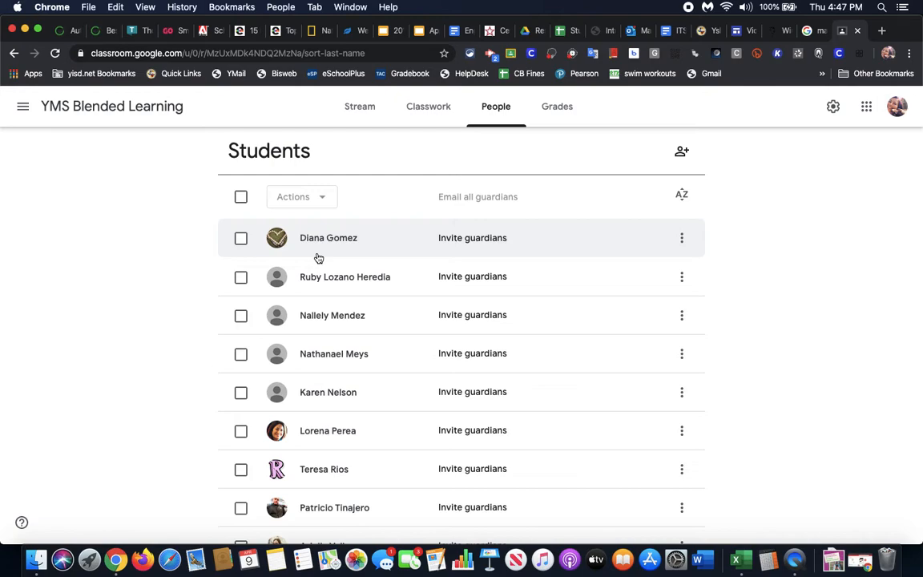
# Select the first and seventh students, checking the Actions menu without choosing an action
pyautogui.click(241, 239)
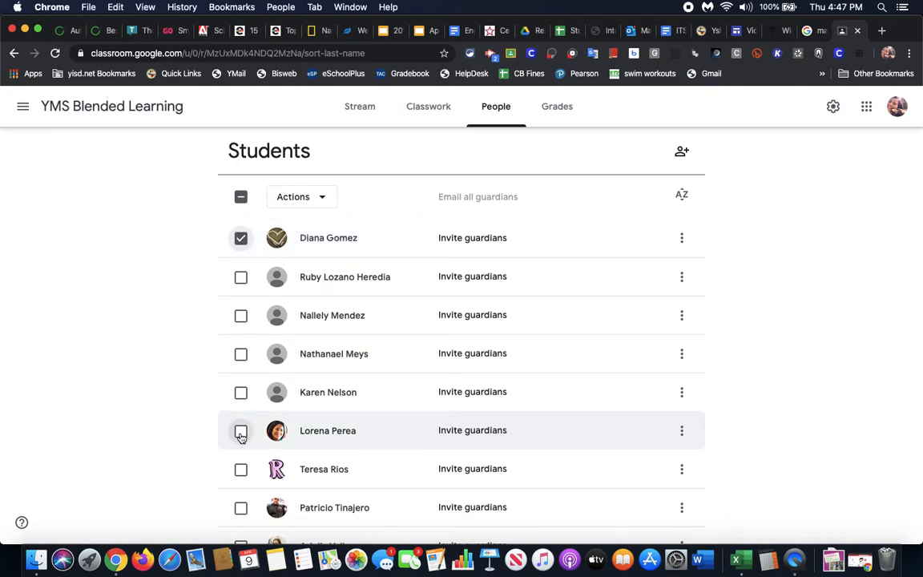
pyautogui.click(241, 470)
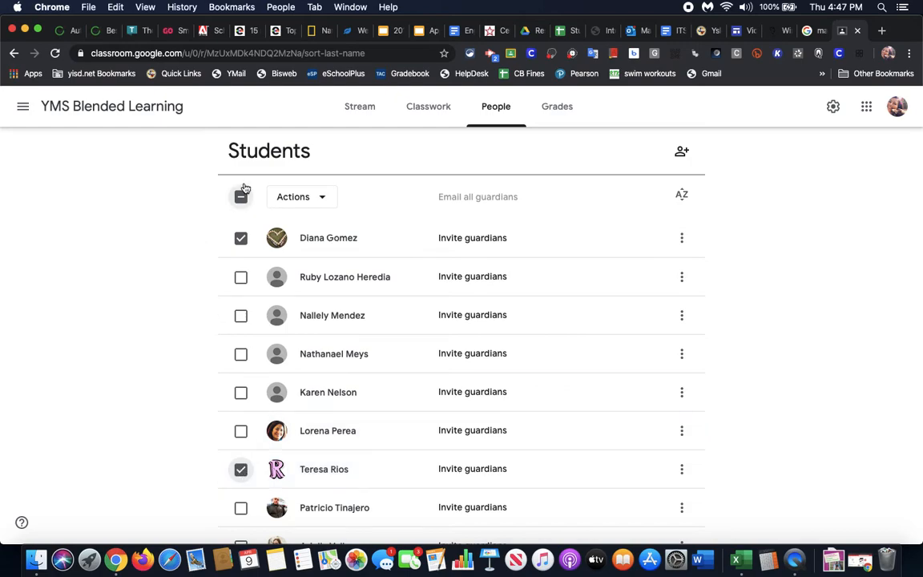
pyautogui.click(308, 200)
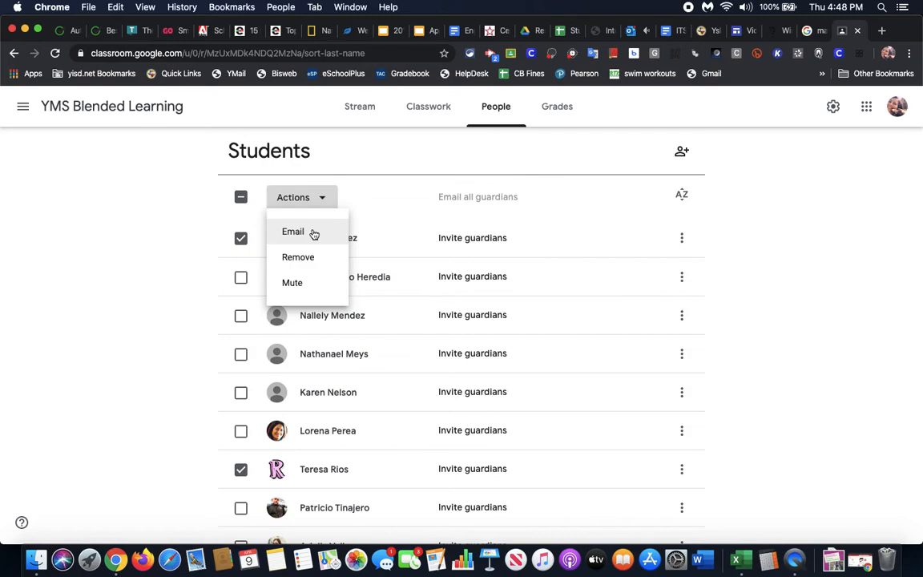
pyautogui.click(175, 370)
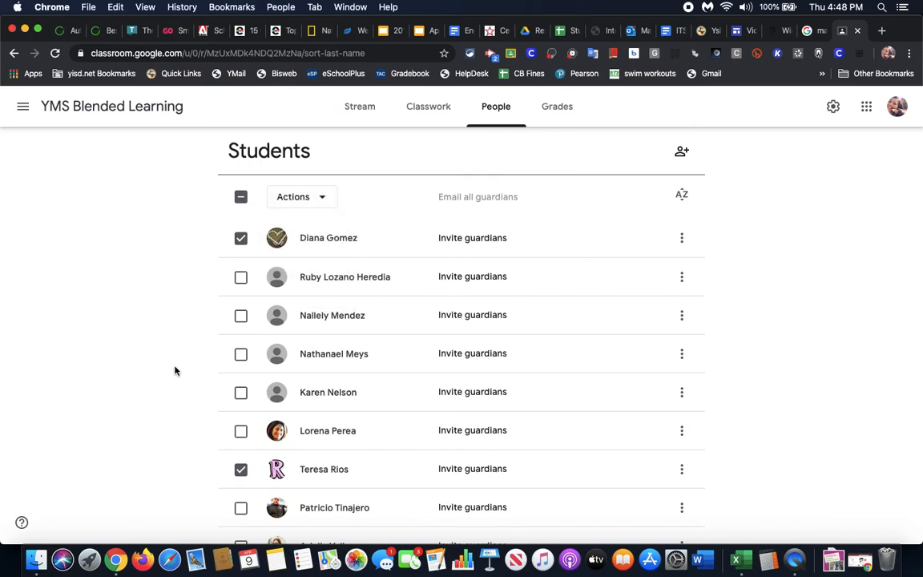
pyautogui.scroll(-2, 398, 343)
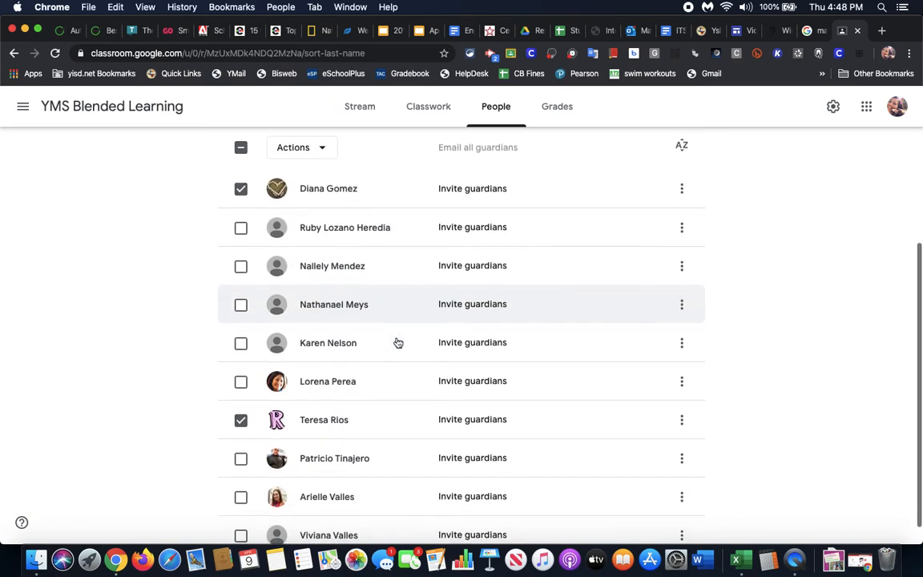
pyautogui.scroll(6, 398, 343)
pyautogui.scroll(-4, 398, 343)
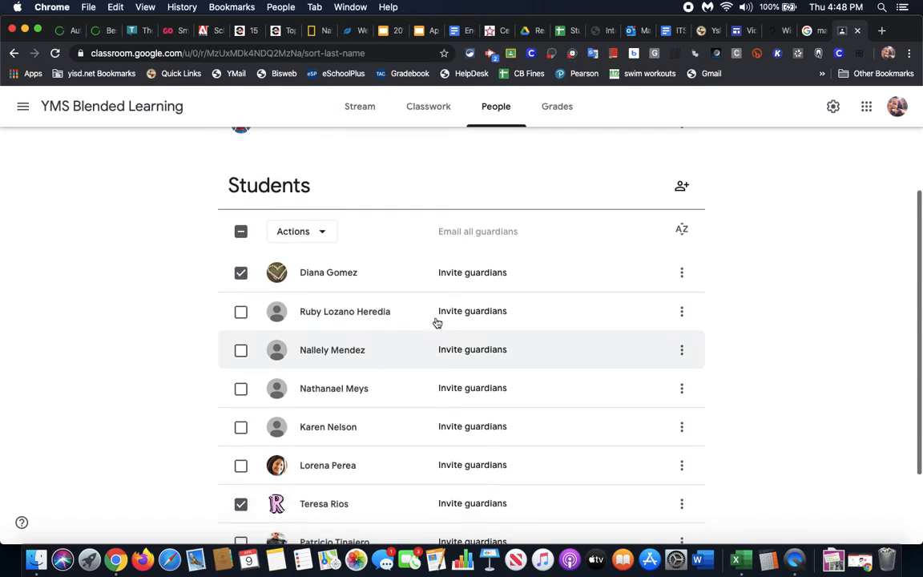
pyautogui.click(682, 273)
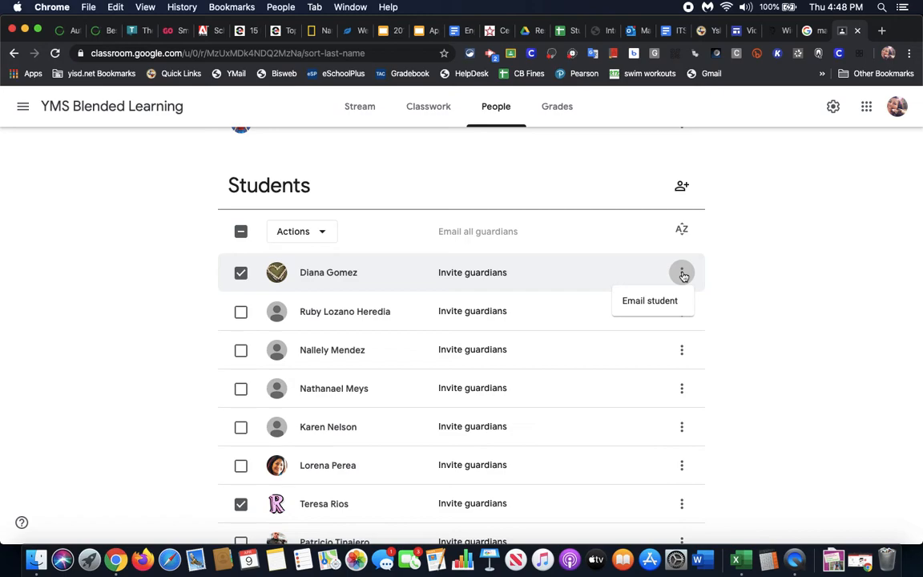
pyautogui.click(782, 247)
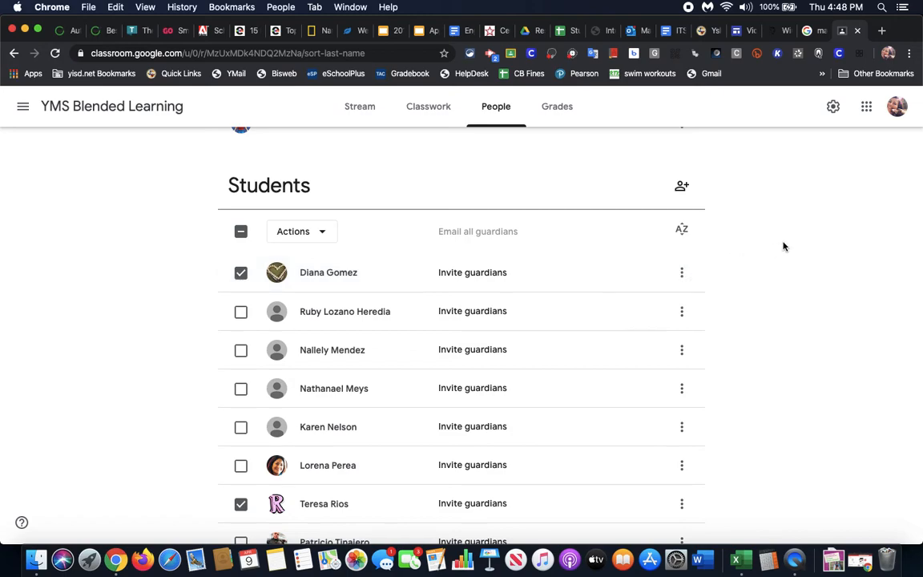
pyautogui.scroll(1, 784, 245)
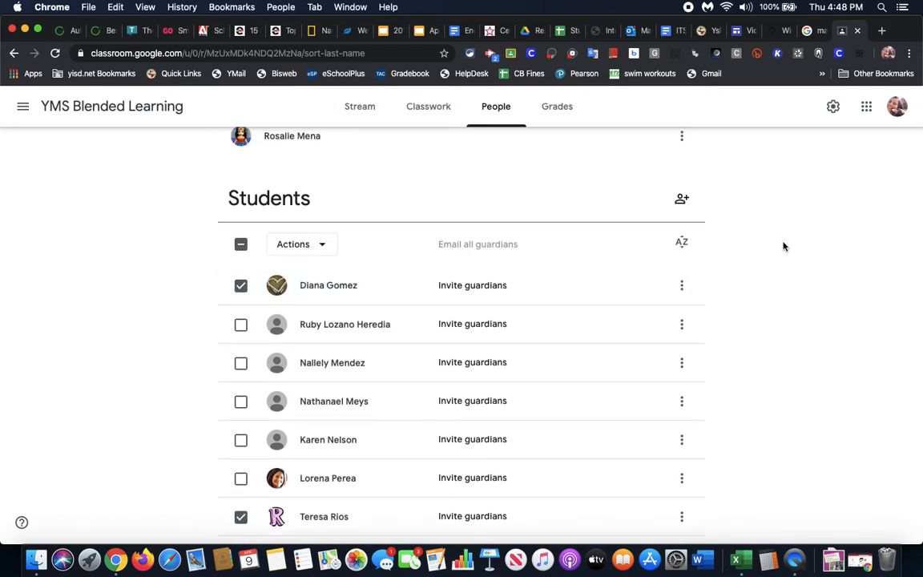
pyautogui.click(681, 200)
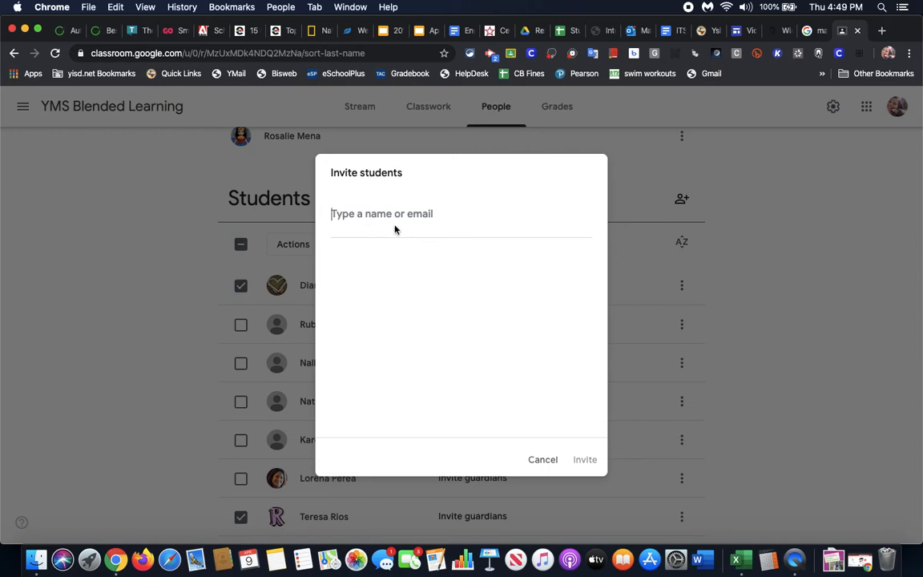
pyautogui.click(543, 460)
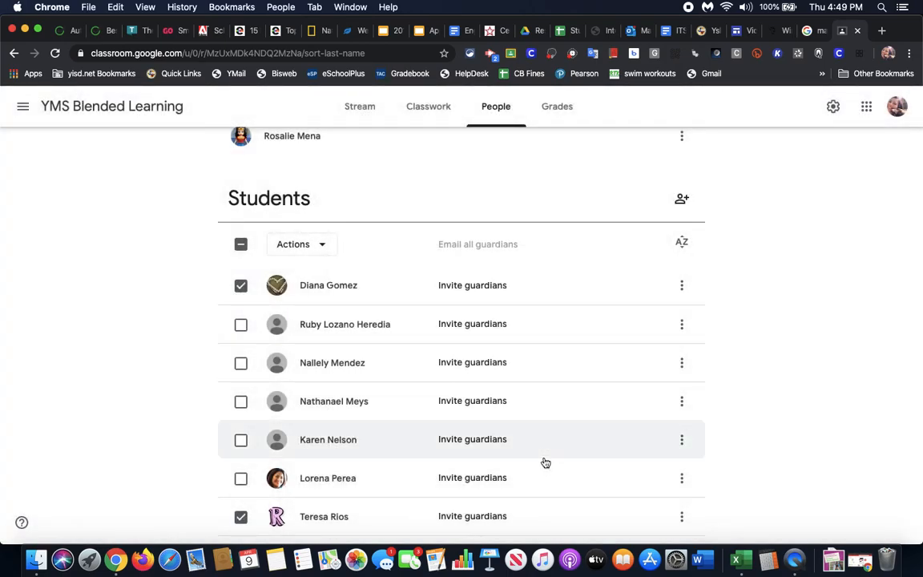
pyautogui.scroll(-3, 775, 393)
pyautogui.scroll(2, 776, 395)
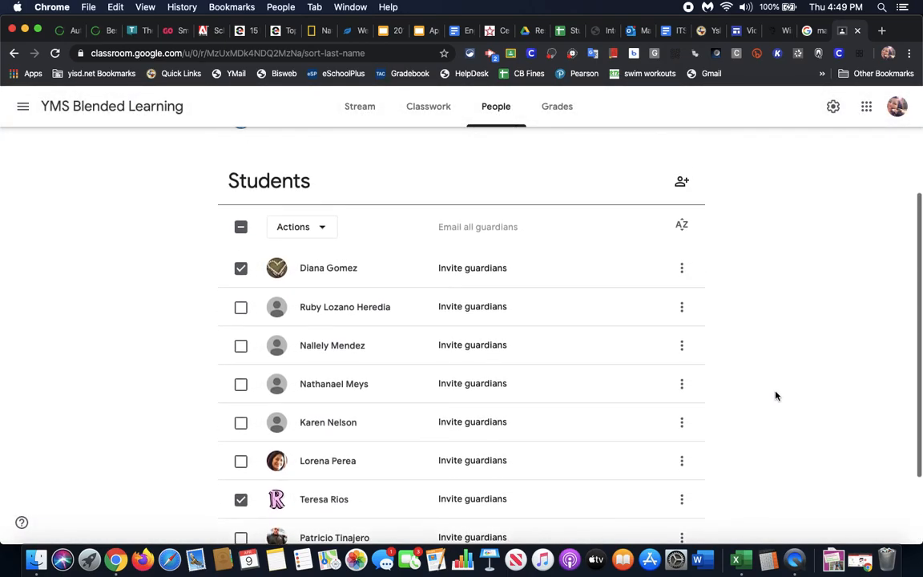
pyautogui.scroll(5, 775, 394)
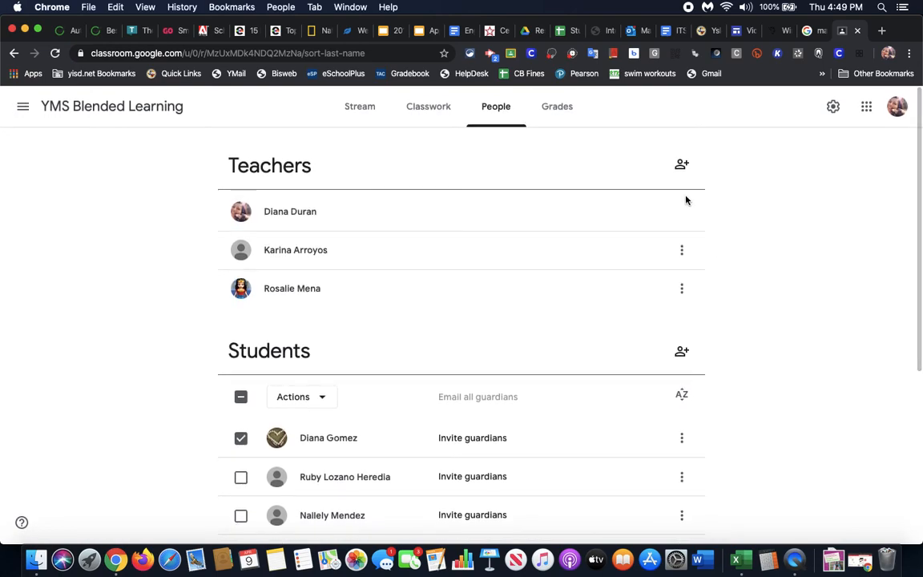